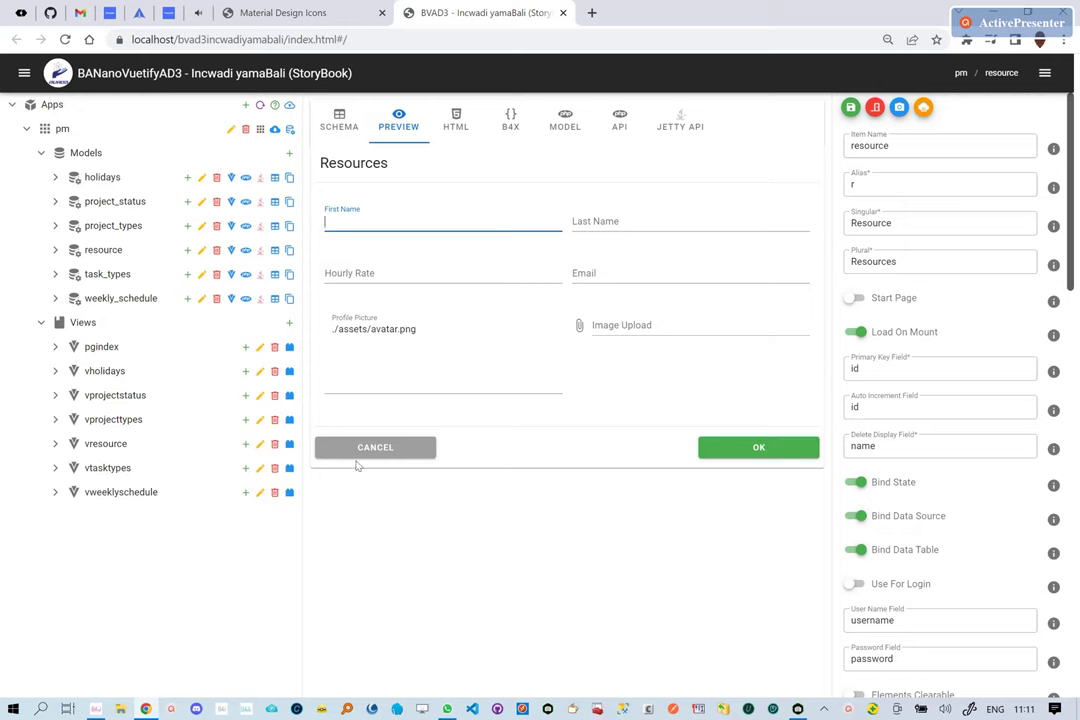
Step: Open the resource model's Model Table View to list its seven schema fields
click(276, 251)
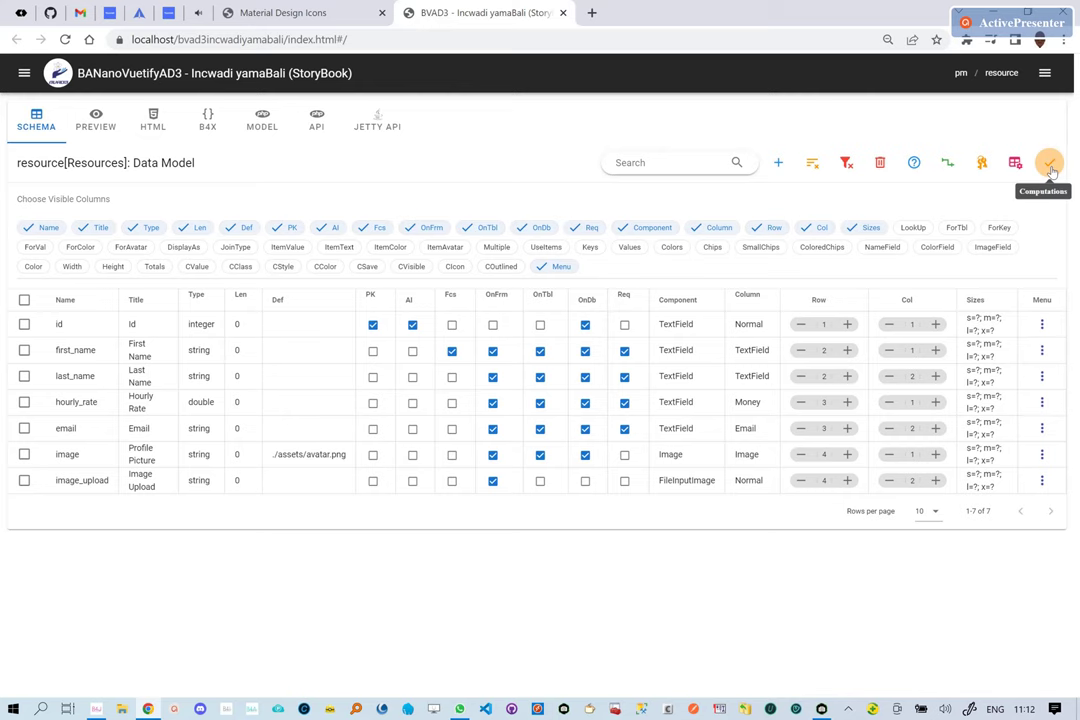
click(1050, 164)
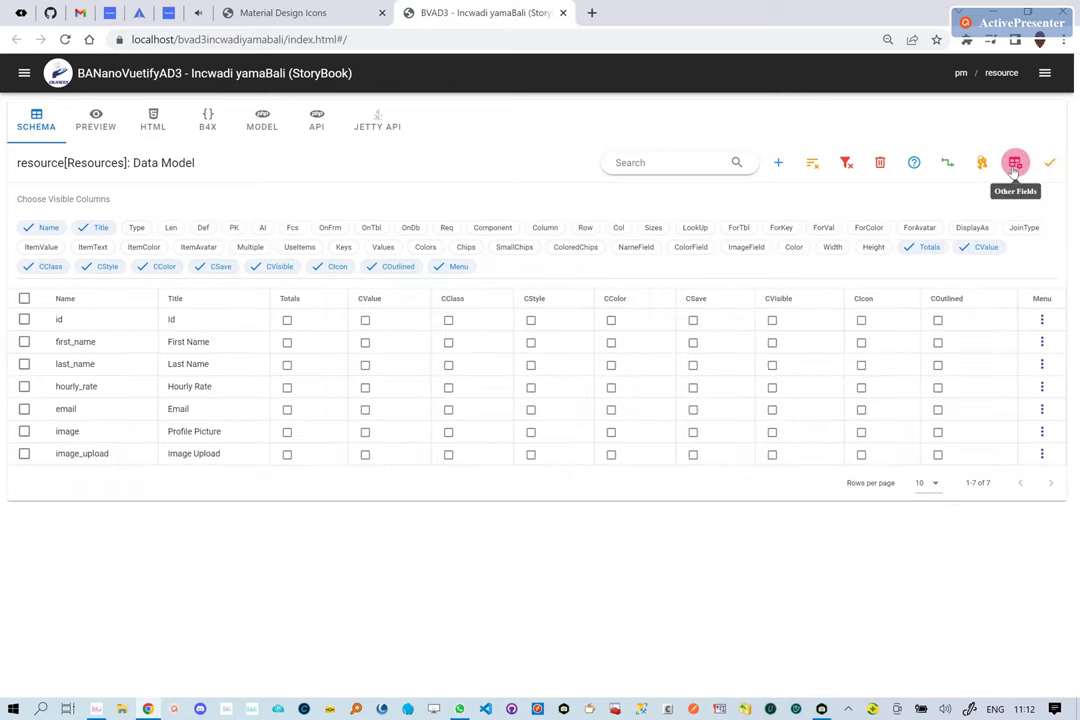
click(1014, 164)
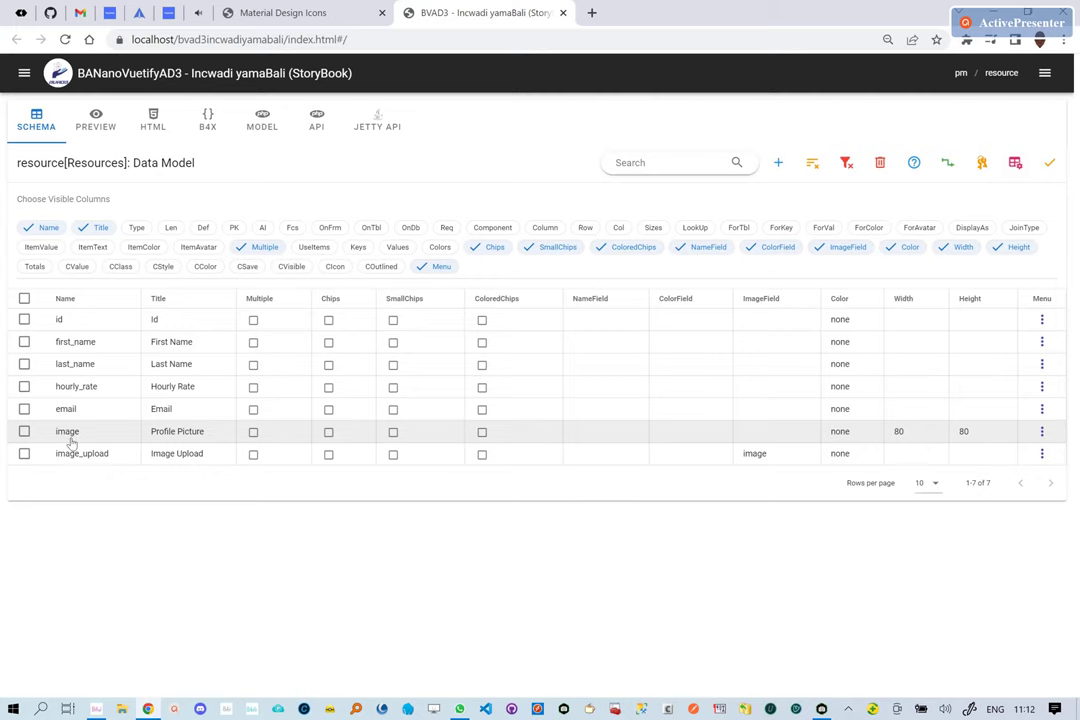
click(910, 435)
click(959, 487)
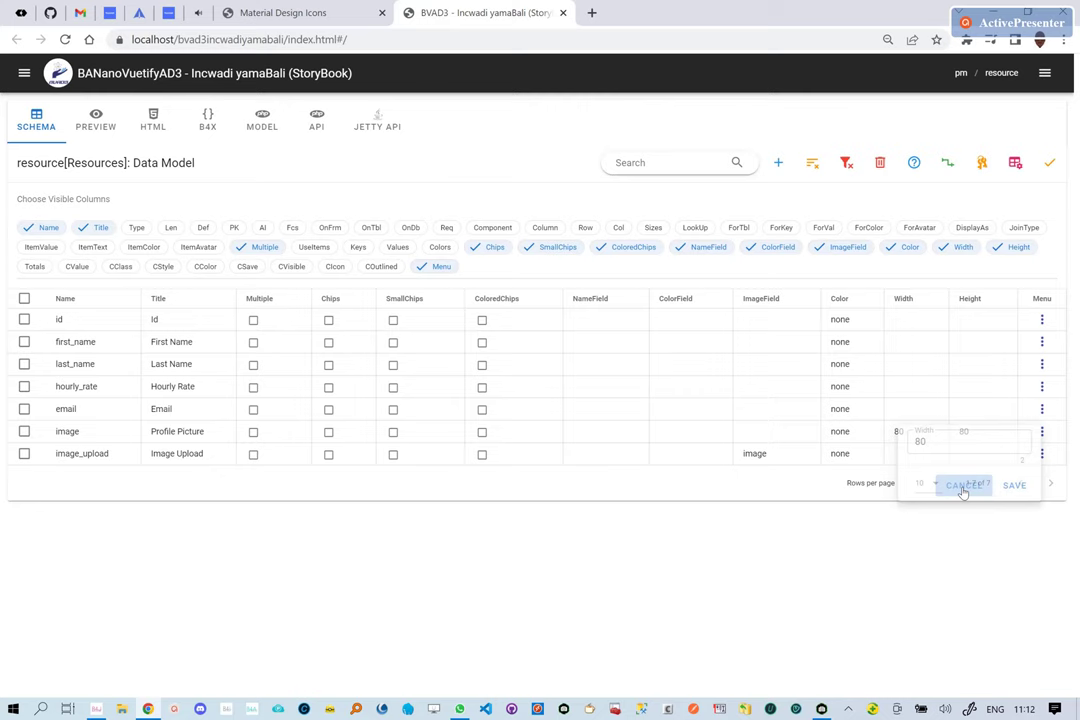
click(985, 433)
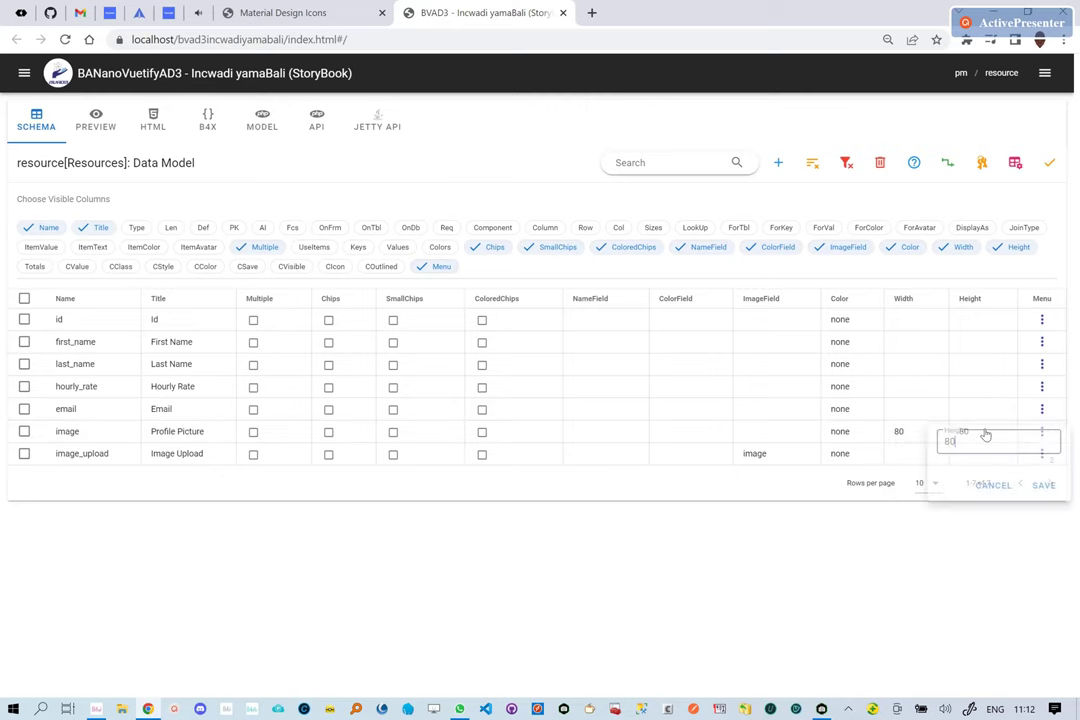
click(988, 486)
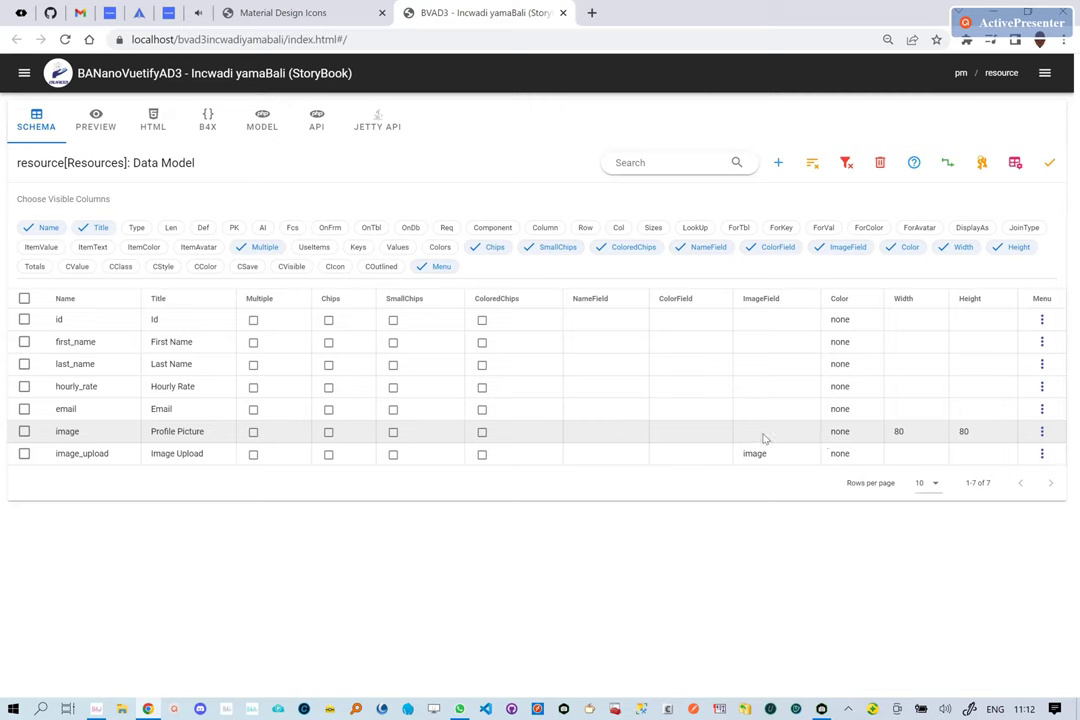
click(847, 168)
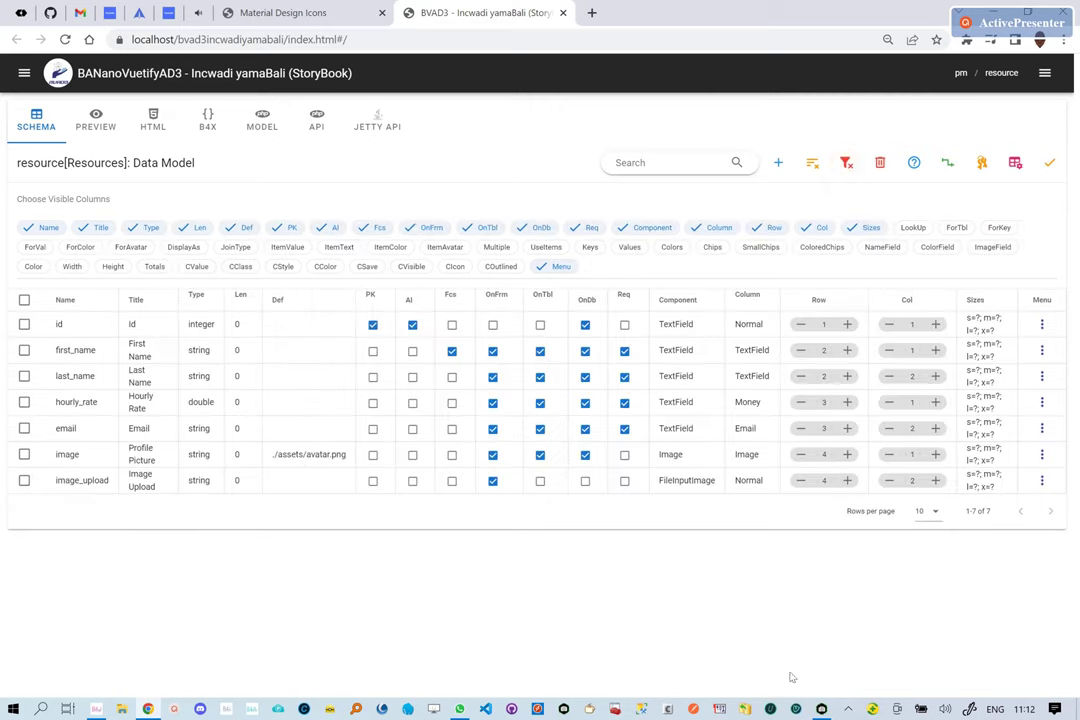
click(822, 709)
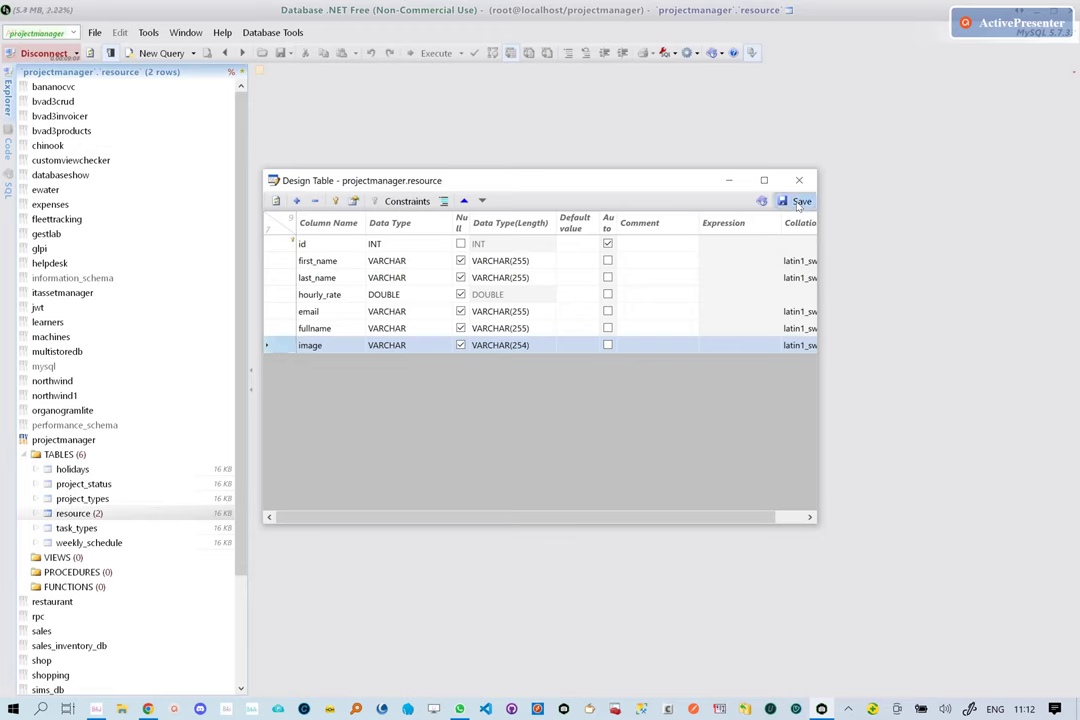
Step: Check the B4J compile window, then return to the StoryBook's resource data model
click(97, 710)
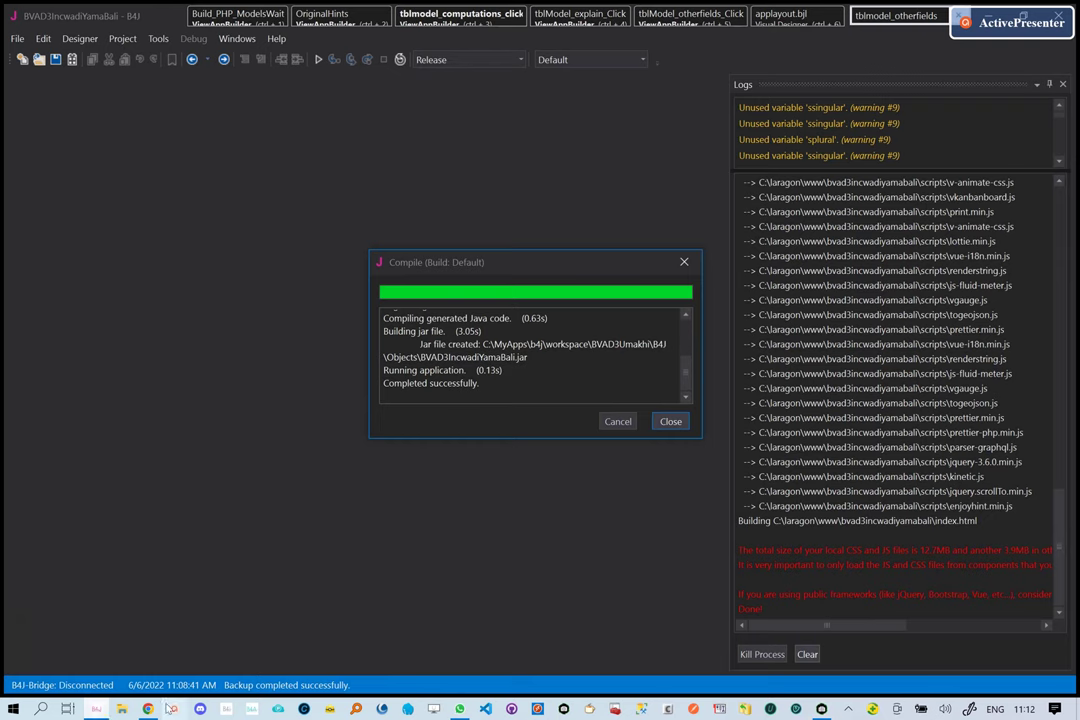
mouse_move(147, 709)
click(130, 545)
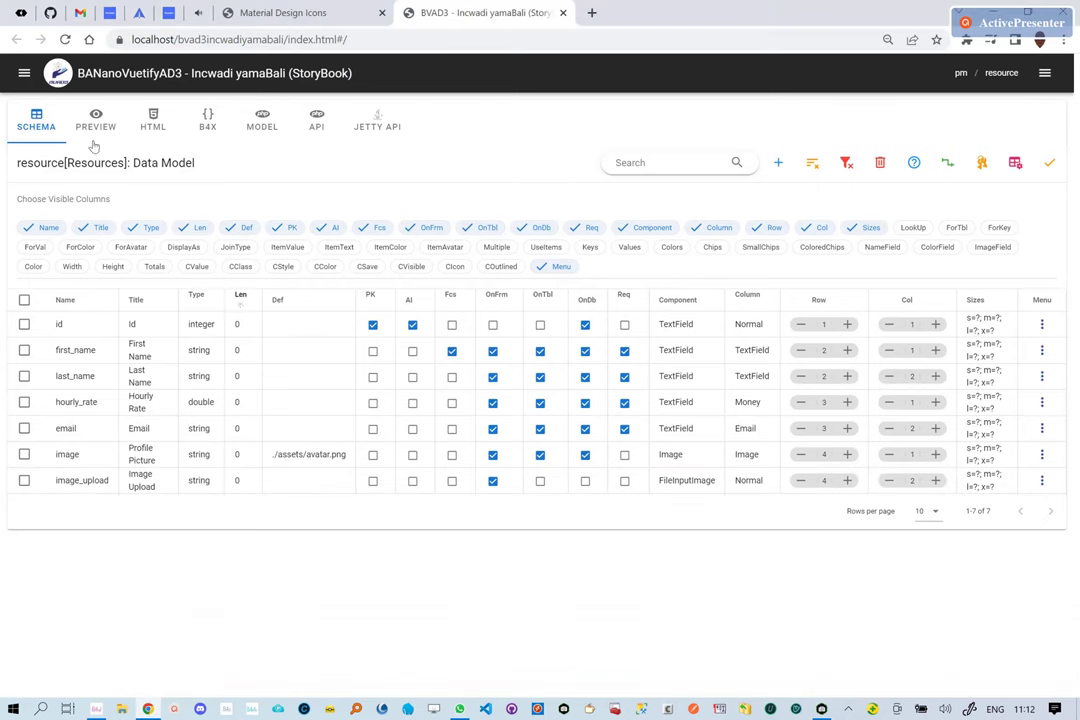
Step: Convert the resource model to the vresource page, confirm the overwrite, and build pm
click(27, 80)
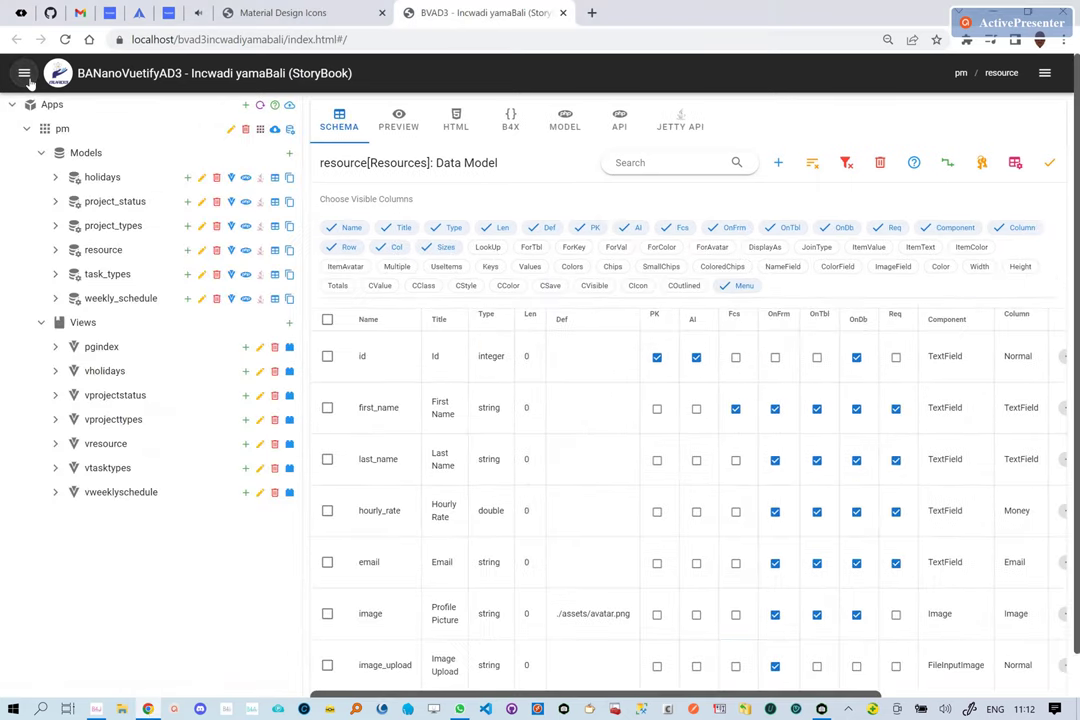
click(230, 251)
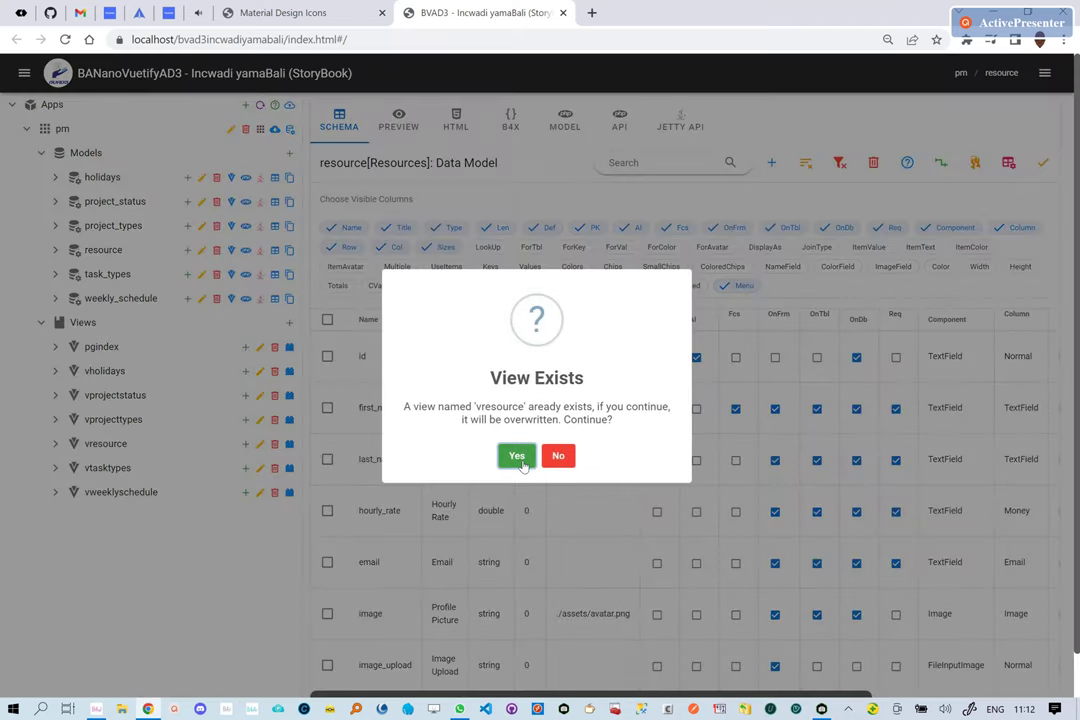
click(517, 457)
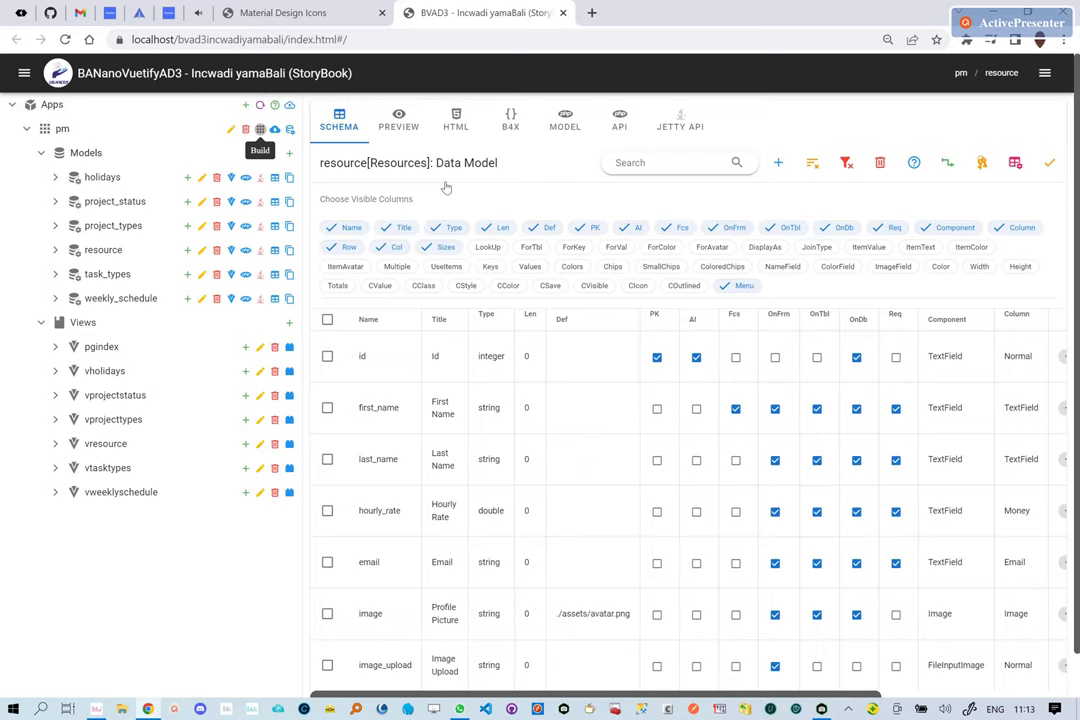
click(84, 231)
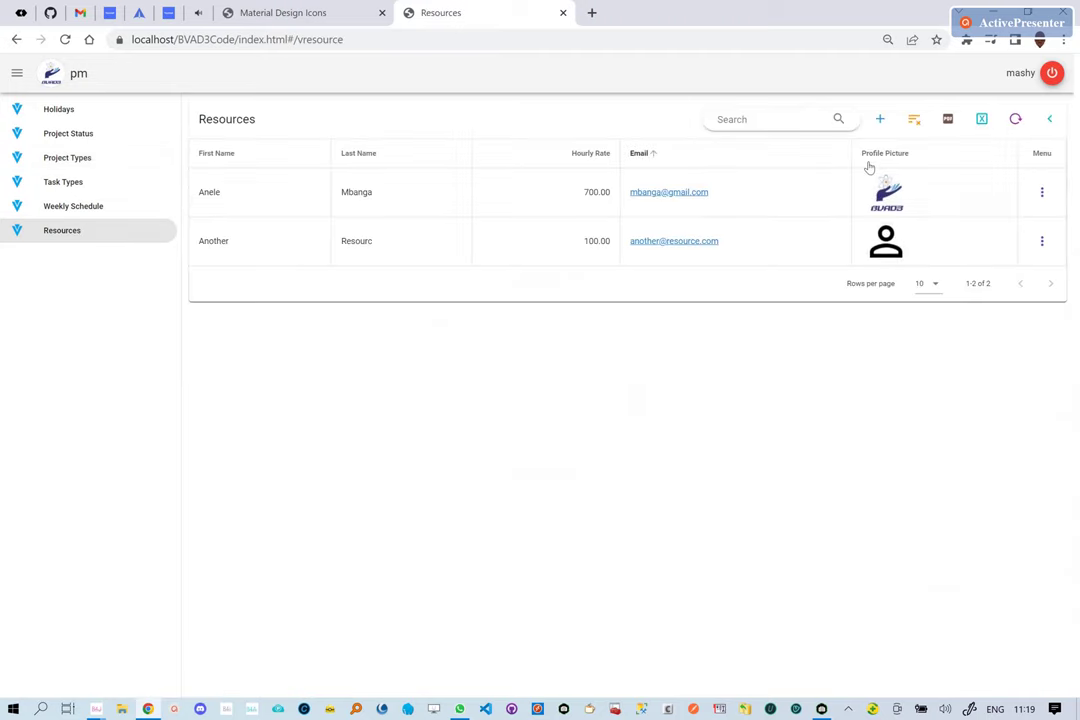
Step: Enter new resource Project Resource 2 with hourly rate 250.00 and an email address
click(882, 120)
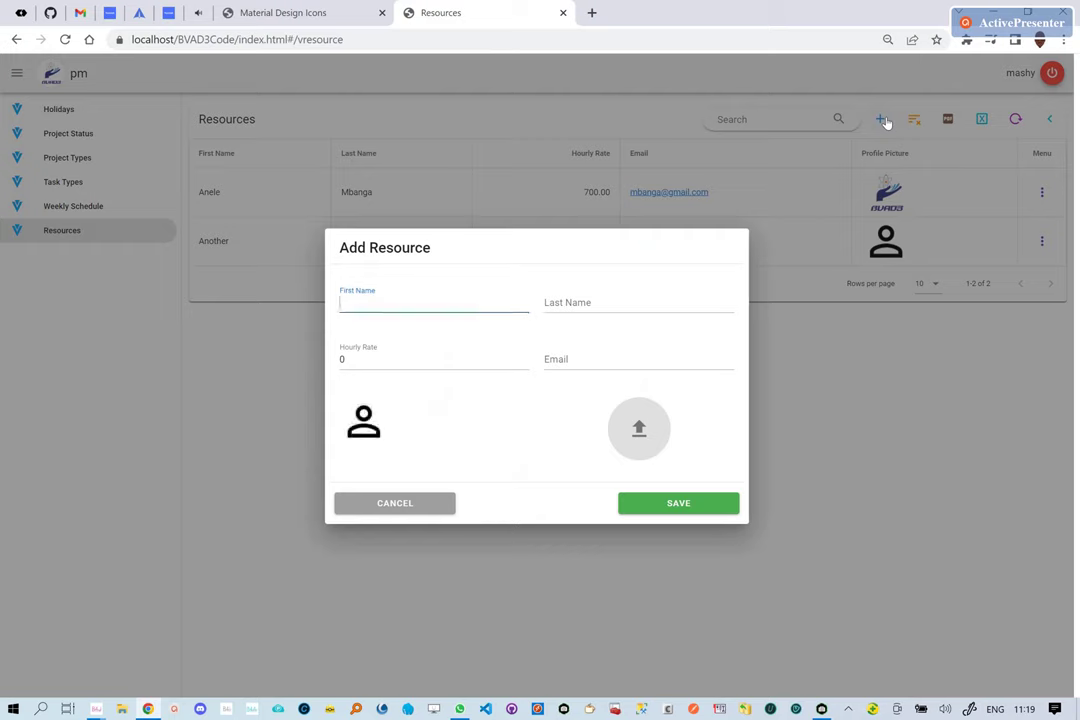
text(Project)
key(Tab)
text(Repsi)
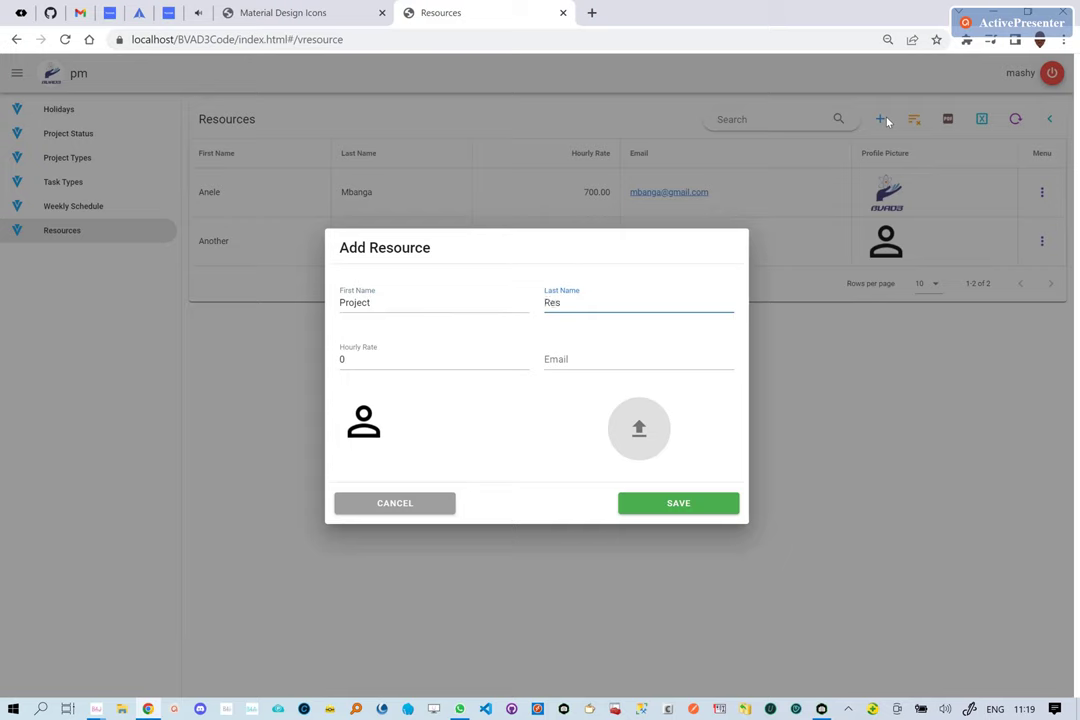
text(ource 2)
key(Tab)
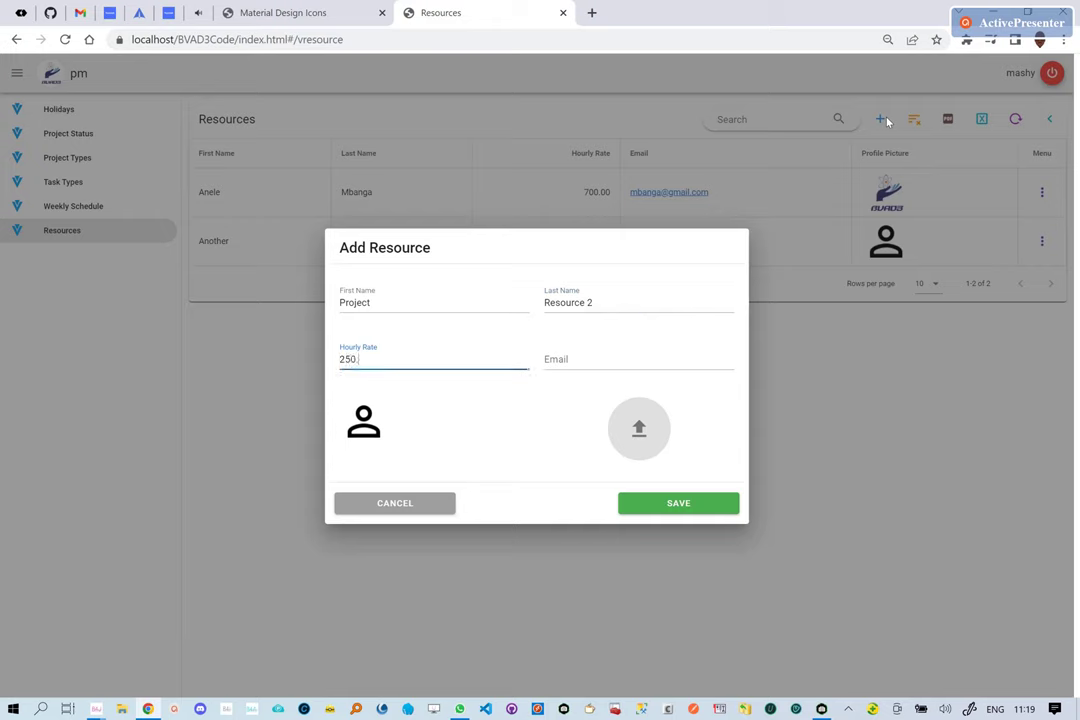
text(00)
key(Tab)
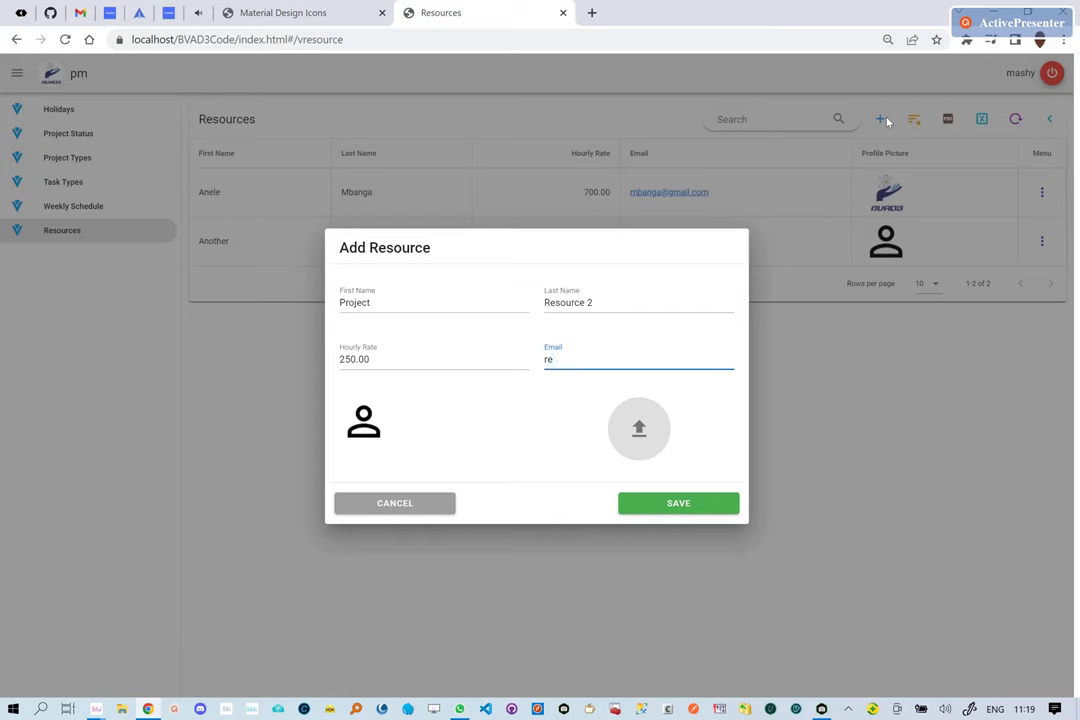
key(Tab)
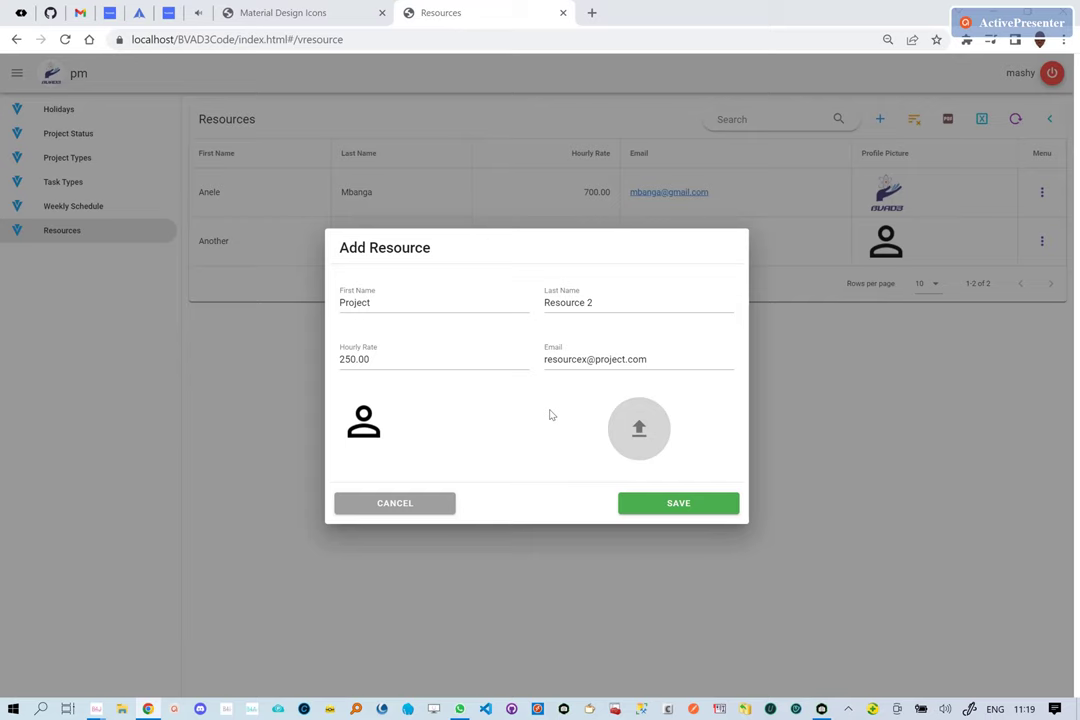
Step: Upload Pictures > 1.jpg as the profile picture and save the record
key(Return)
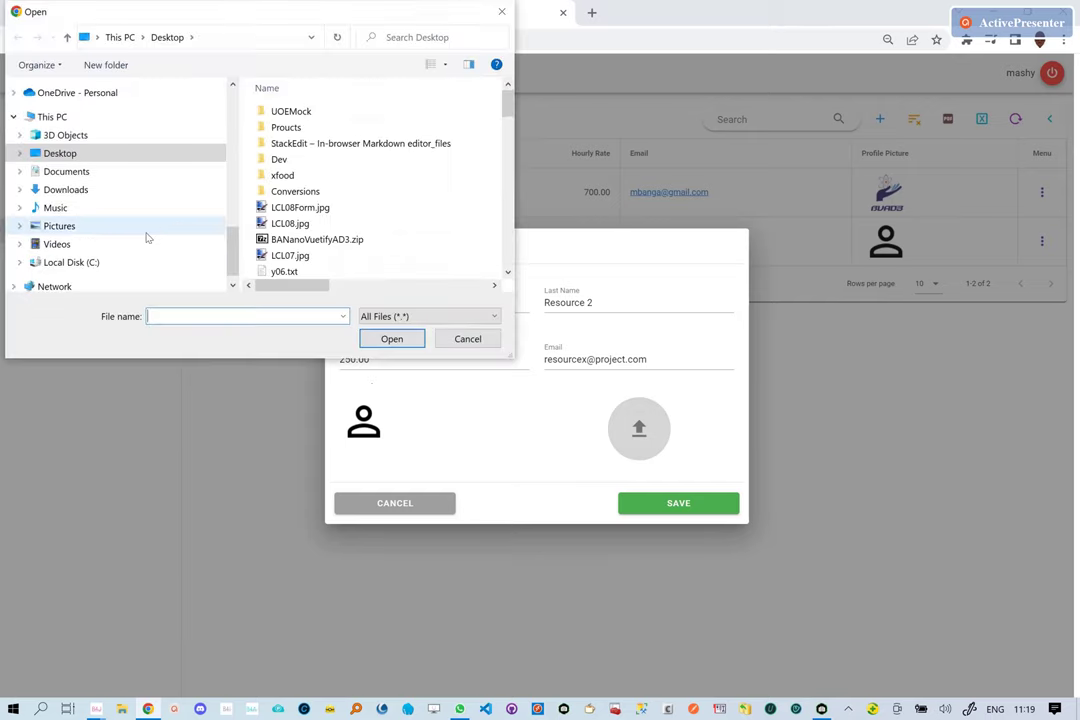
click(145, 232)
double_click(291, 243)
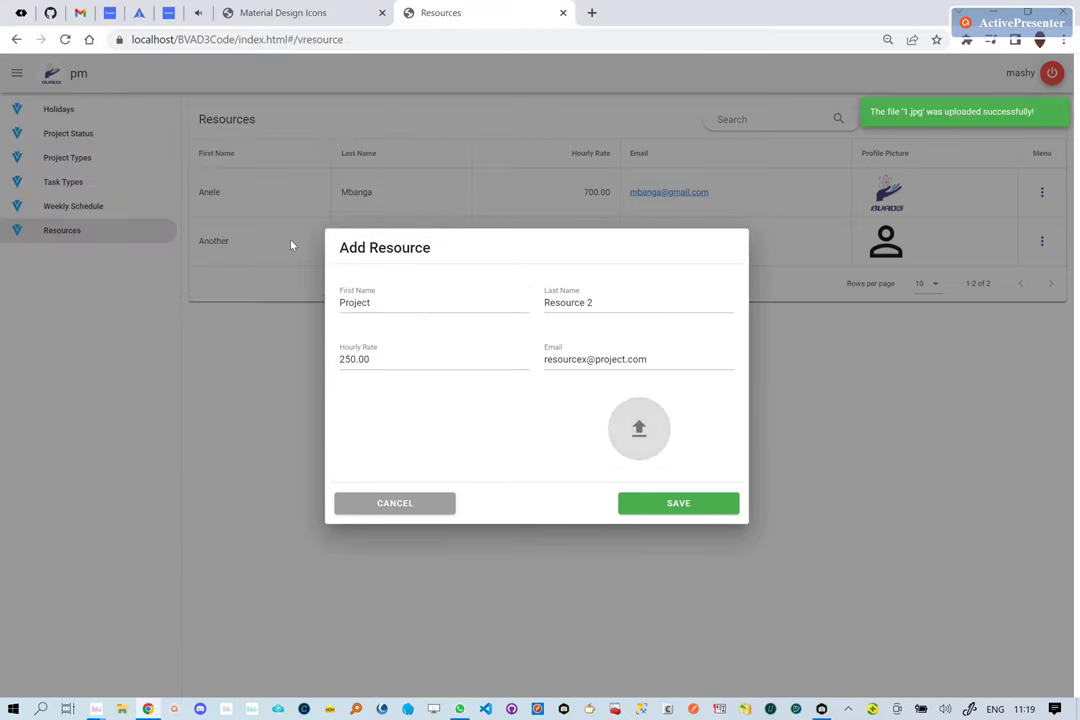
click(673, 505)
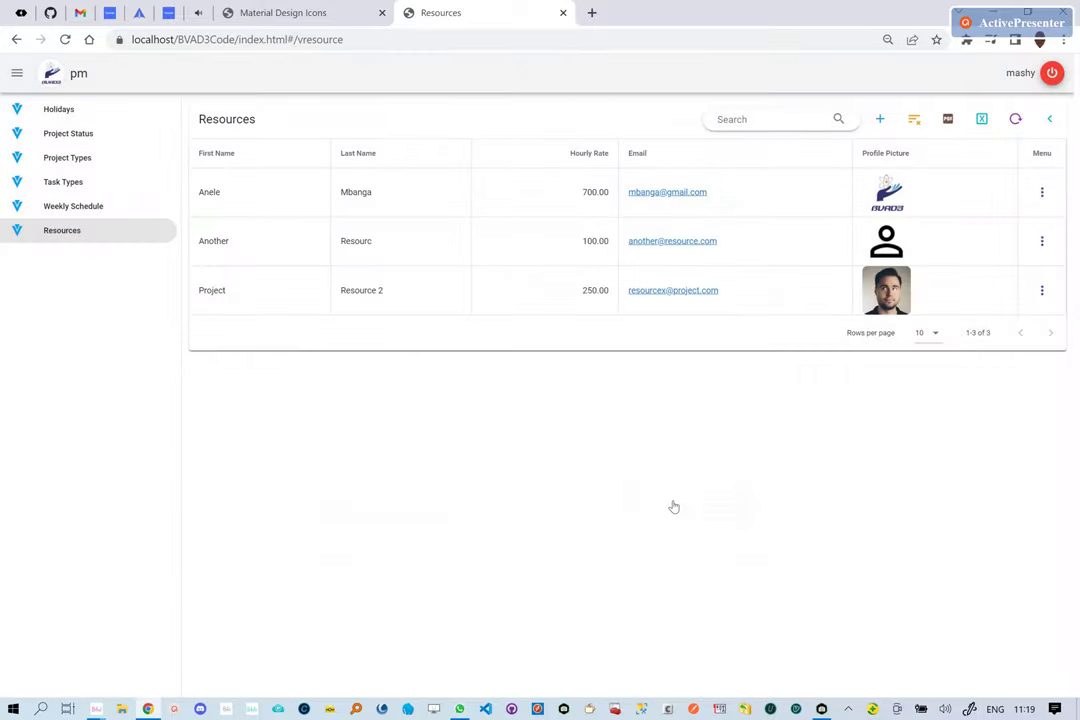
Step: Enter new resource Another One Projext X with hourly rate 350.00 and an email address
click(879, 119)
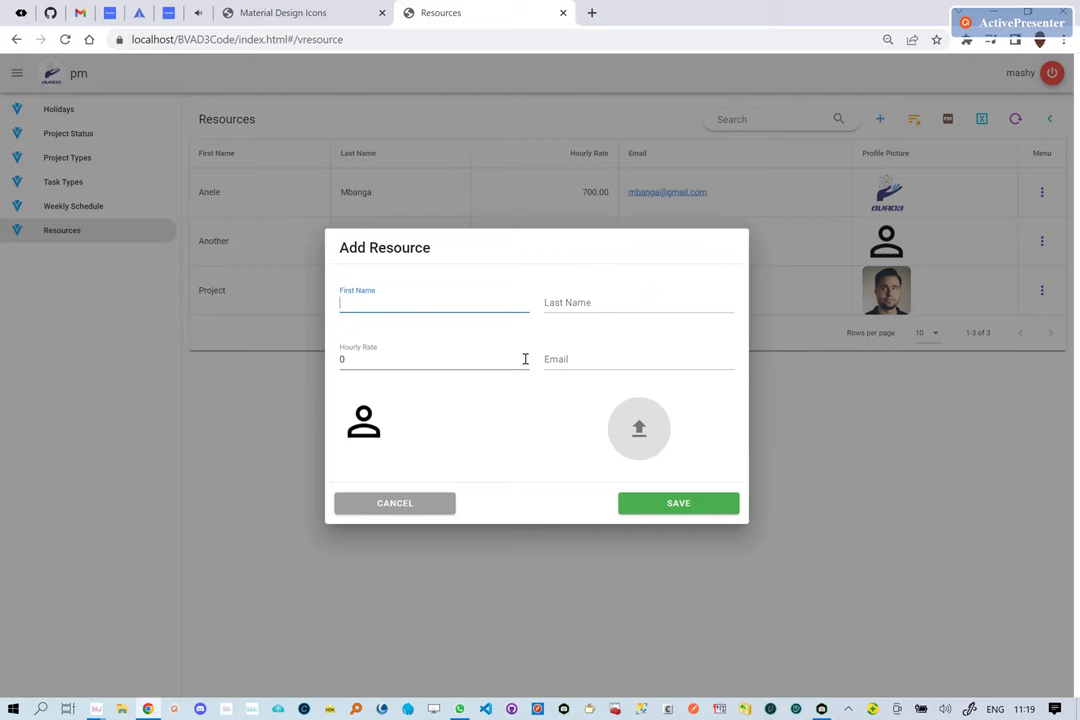
text(Another One)
key(Tab)
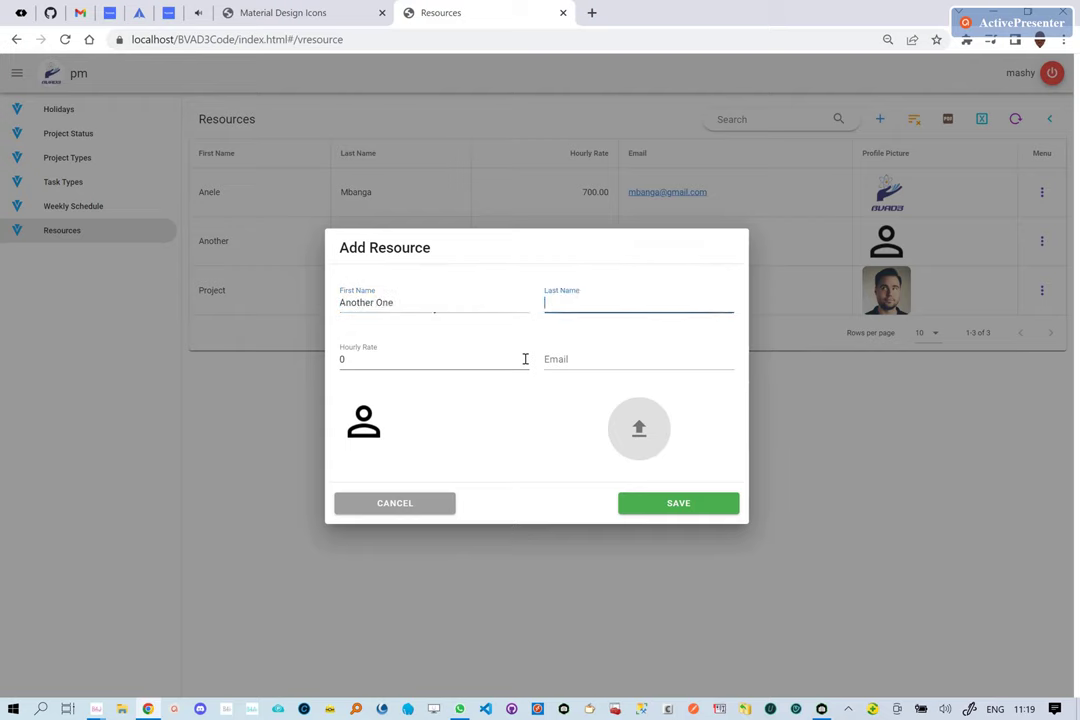
text(Projext X)
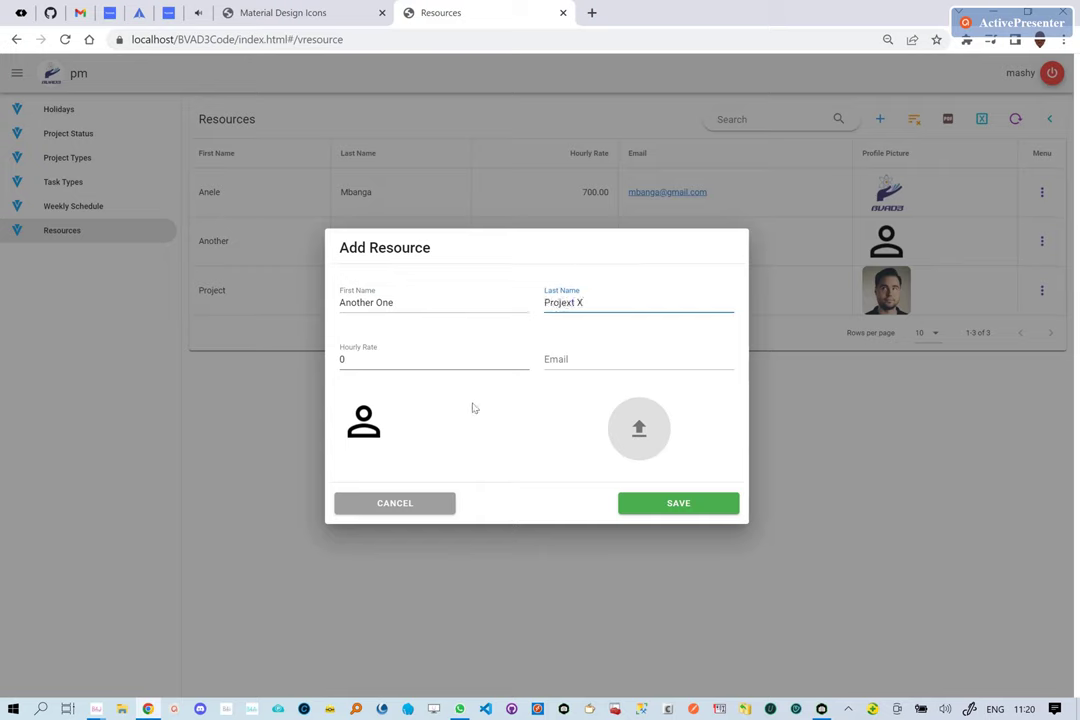
key(Tab)
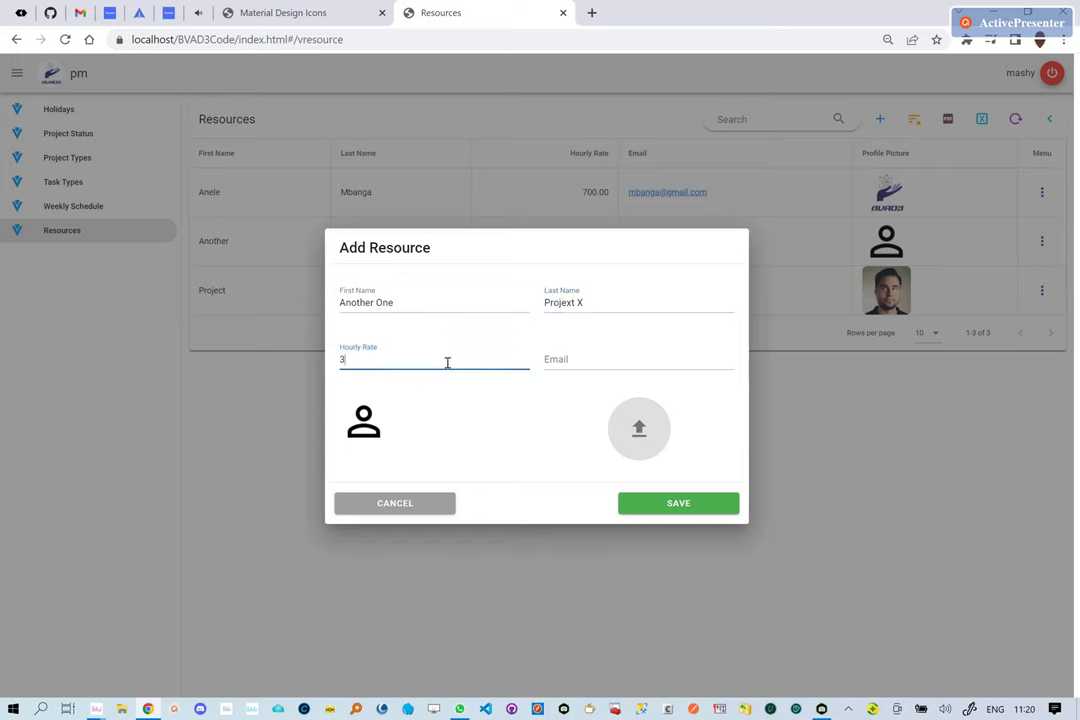
text(50.)
key(Tab)
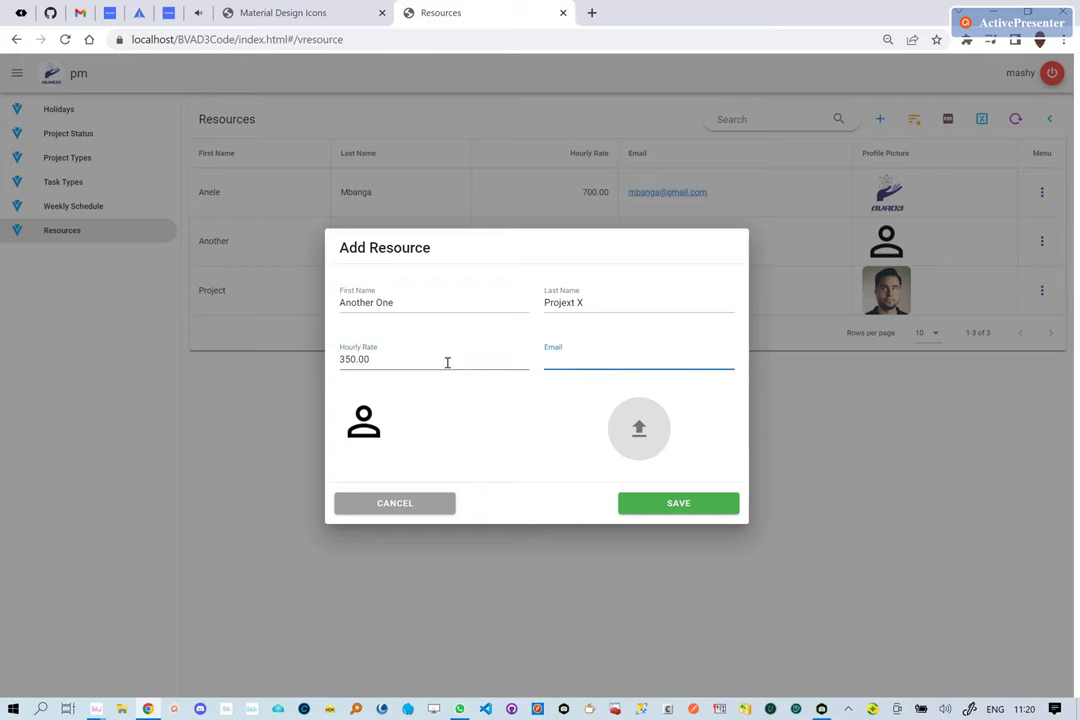
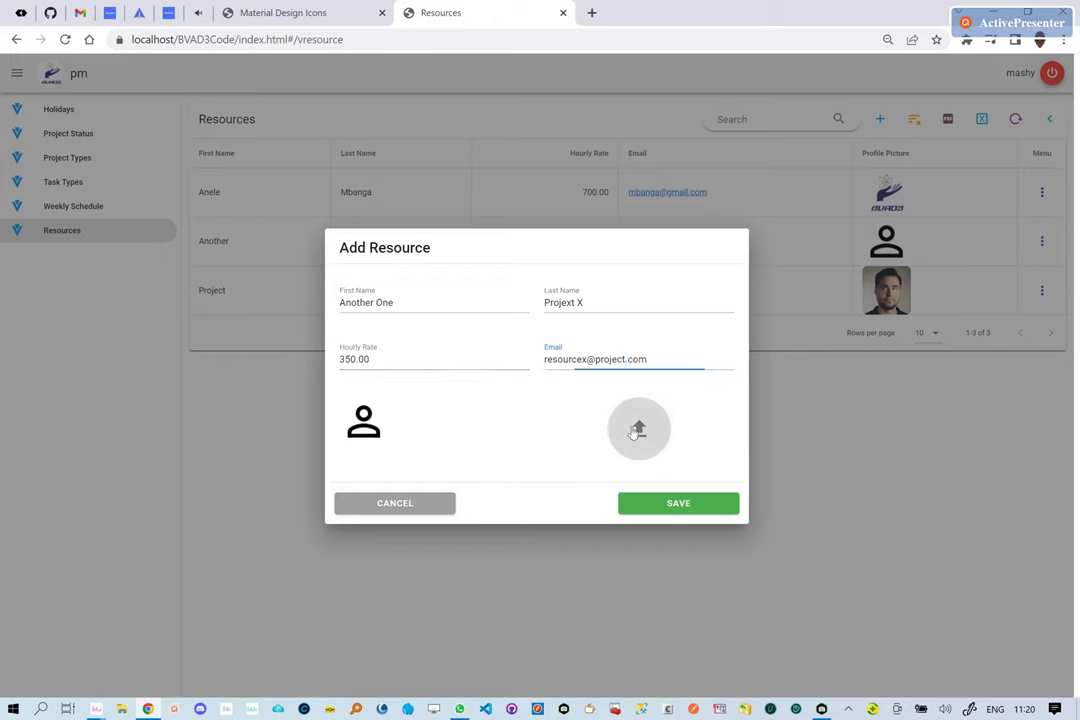
Step: Upload 2.jpg as the profile picture, save the record, and refresh the resources table
click(635, 430)
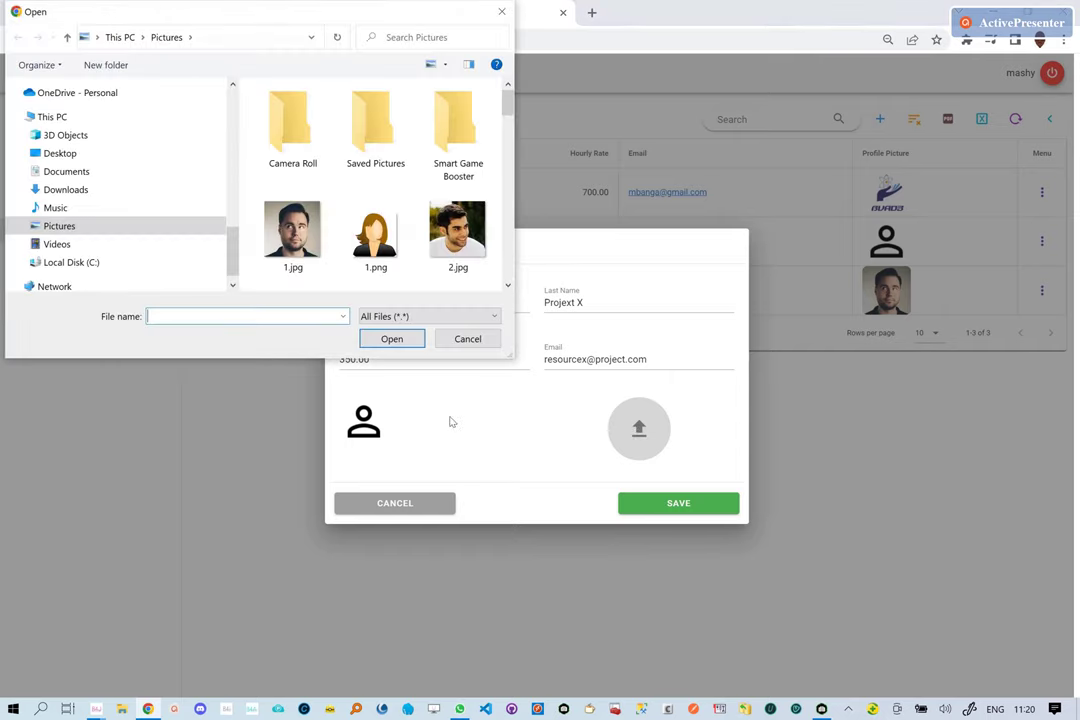
double_click(457, 232)
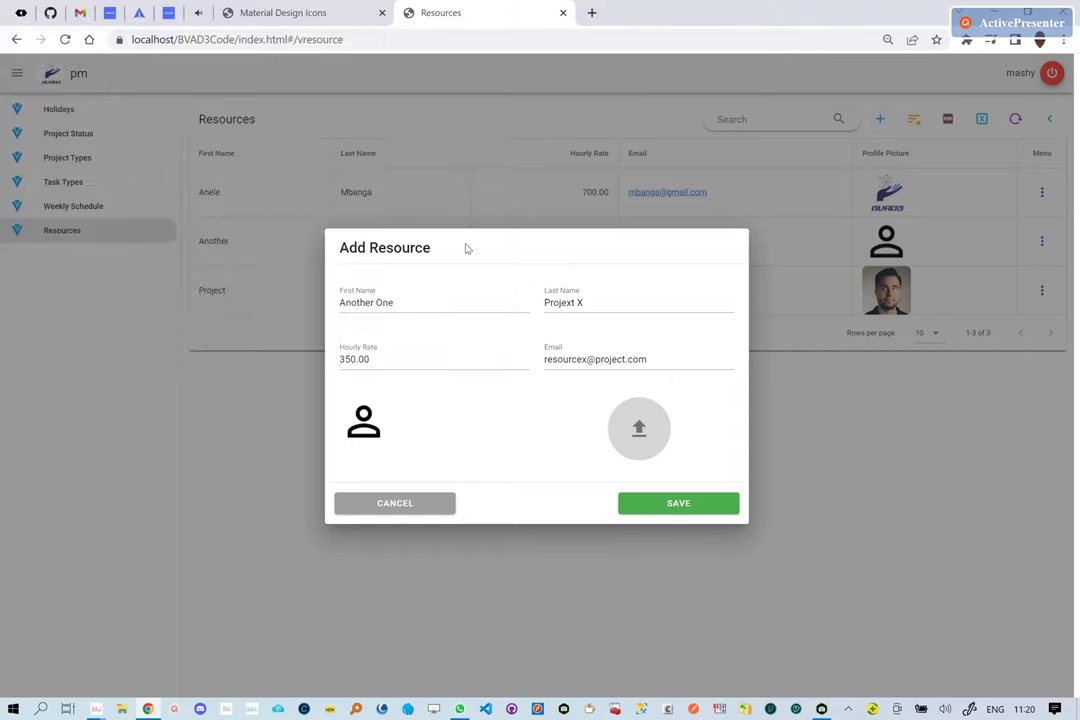
click(683, 505)
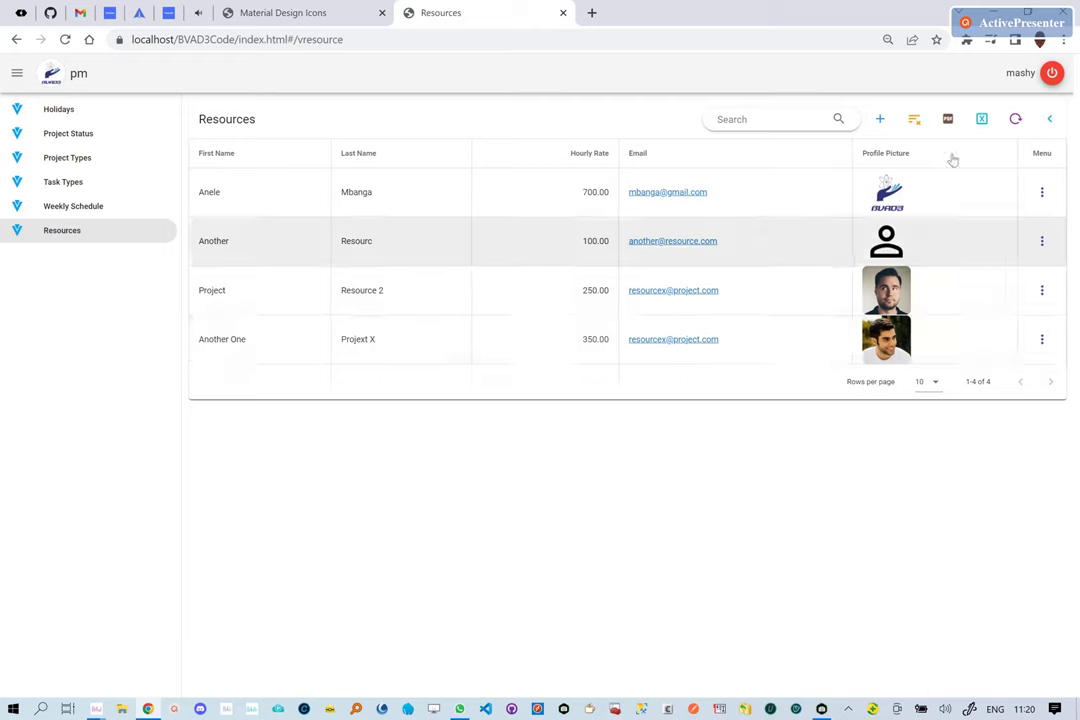
click(1015, 119)
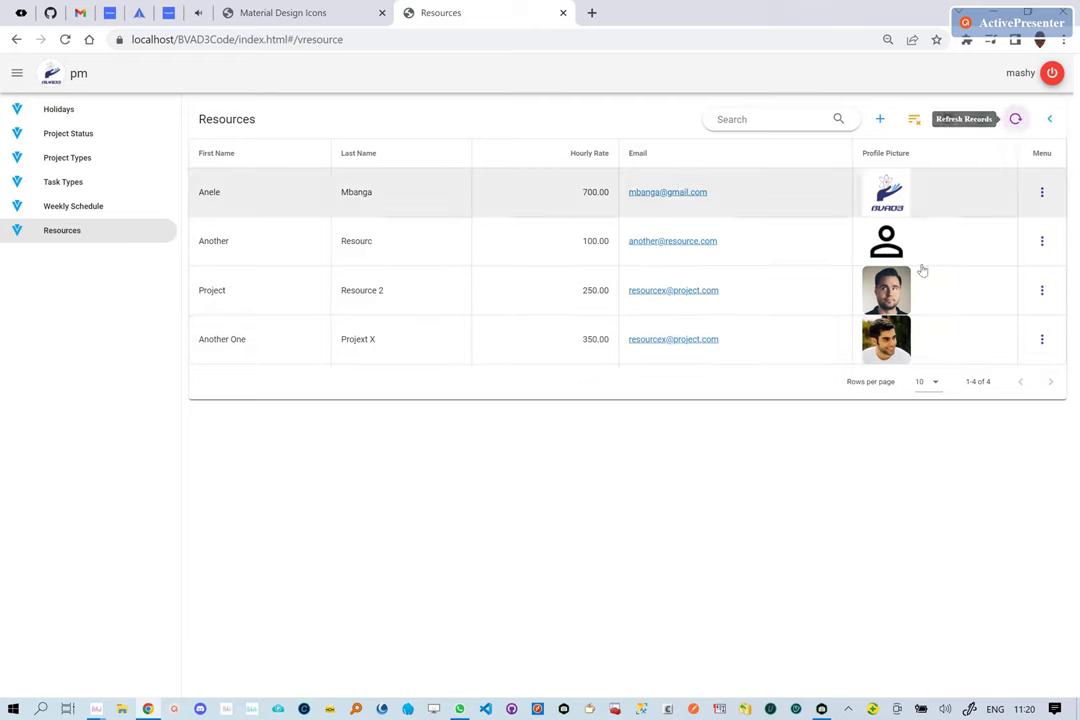